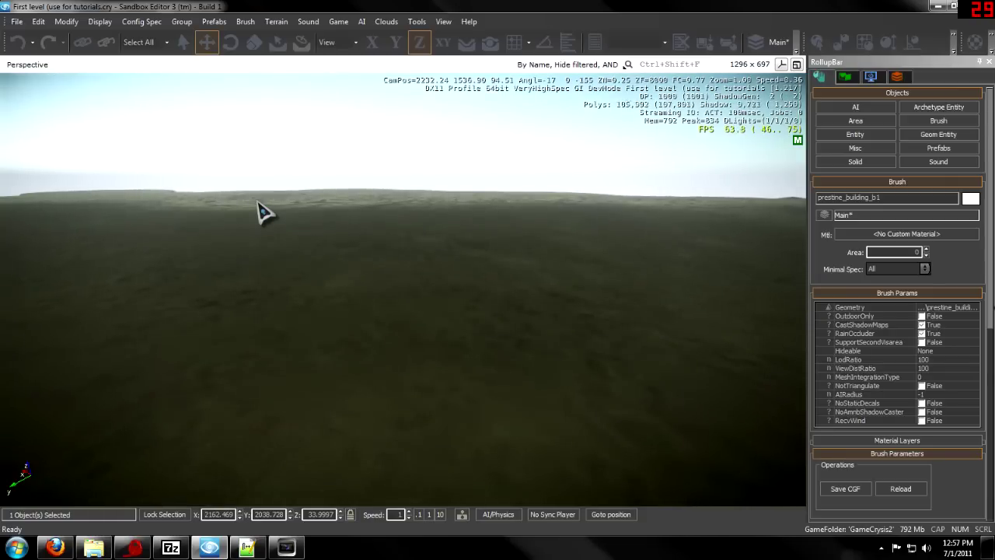
# - Enable Snap to Grid while viewing the existing level's terrain
pyautogui.click(513, 42)
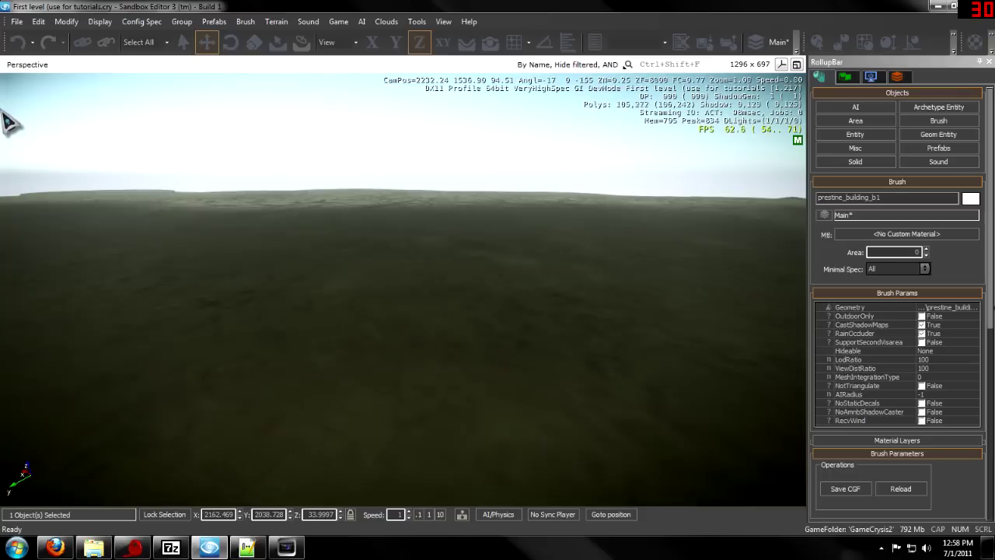
# - Save changes to the current level and bring up the New Level settings
pyautogui.click(17, 21)
pyautogui.click(22, 49)
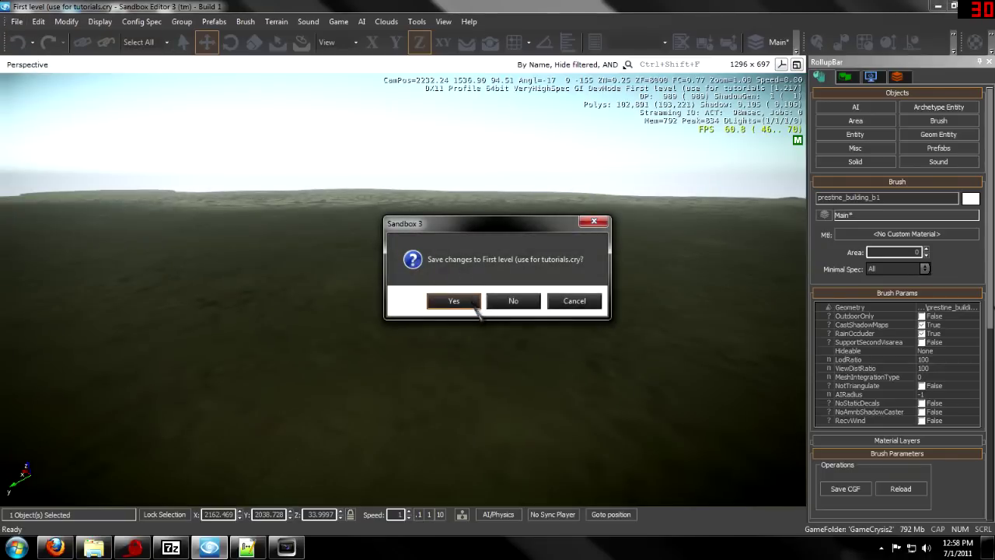
pyautogui.click(470, 304)
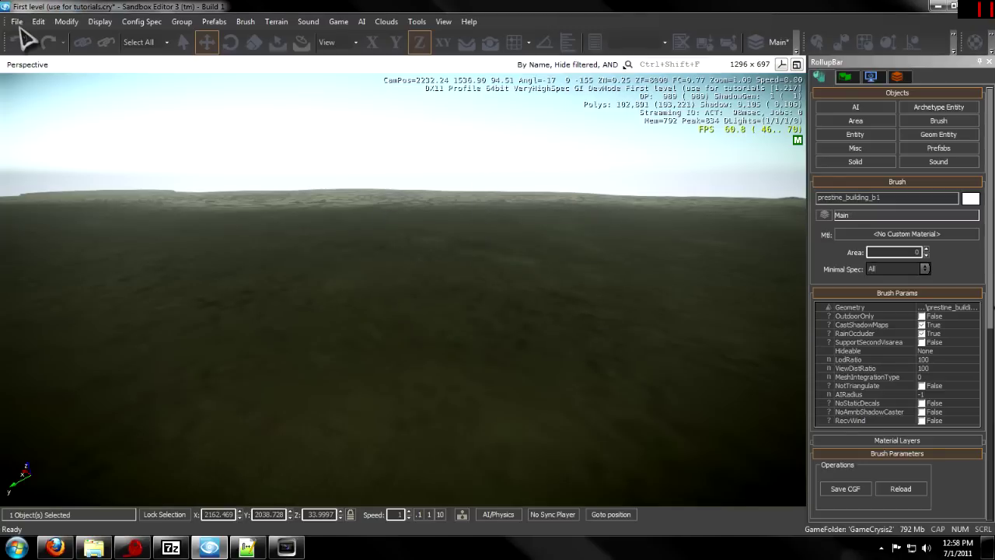
pyautogui.hotkey('ctrl', 'n')
pyautogui.write('aladsfholdshf')
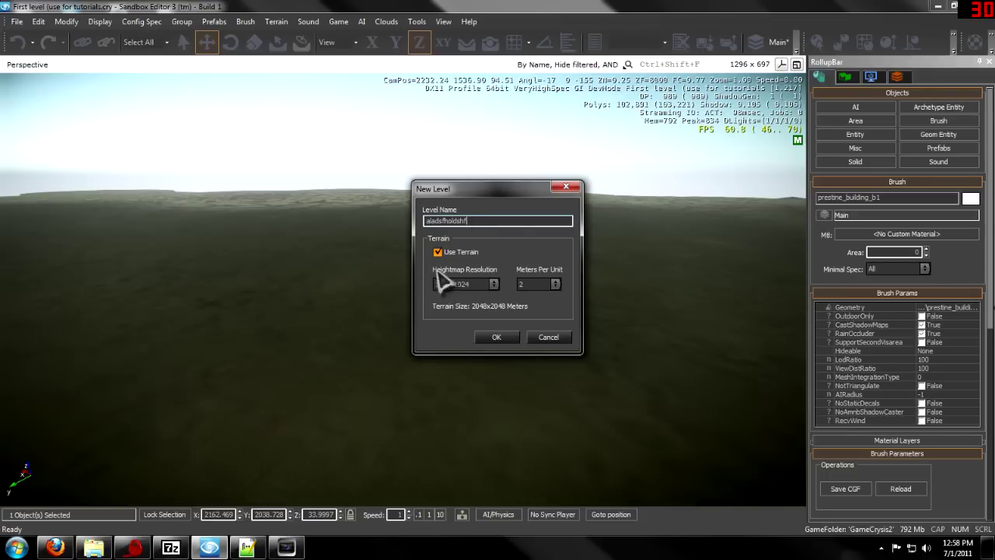
# - Create the new level with heightmap resolution set to 1024x1024
pyautogui.click(493, 285)
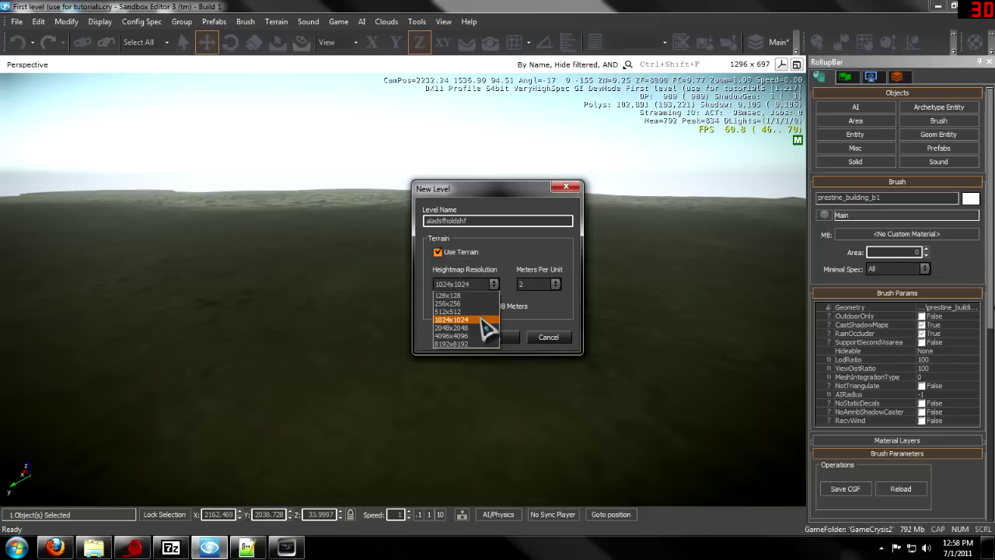
pyautogui.click(481, 318)
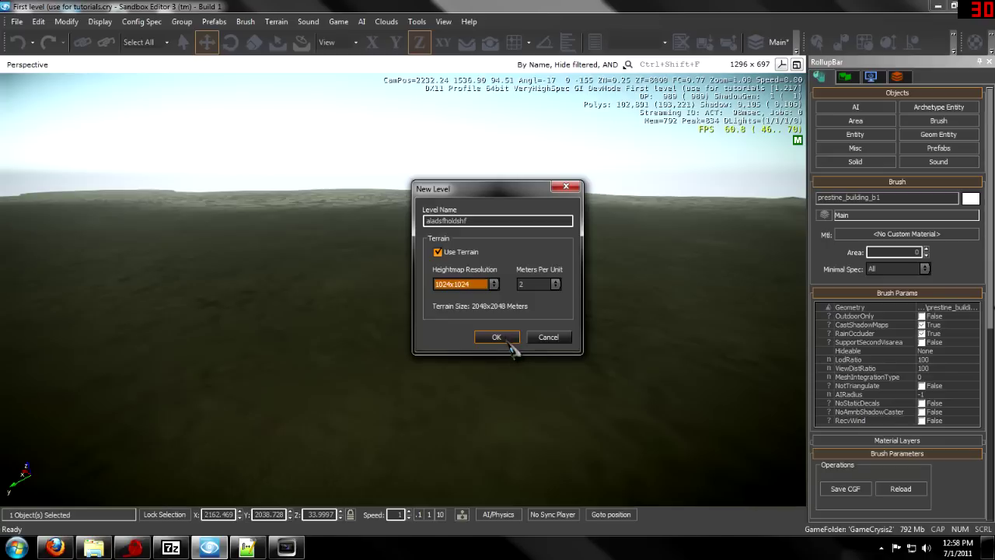
pyautogui.click(507, 342)
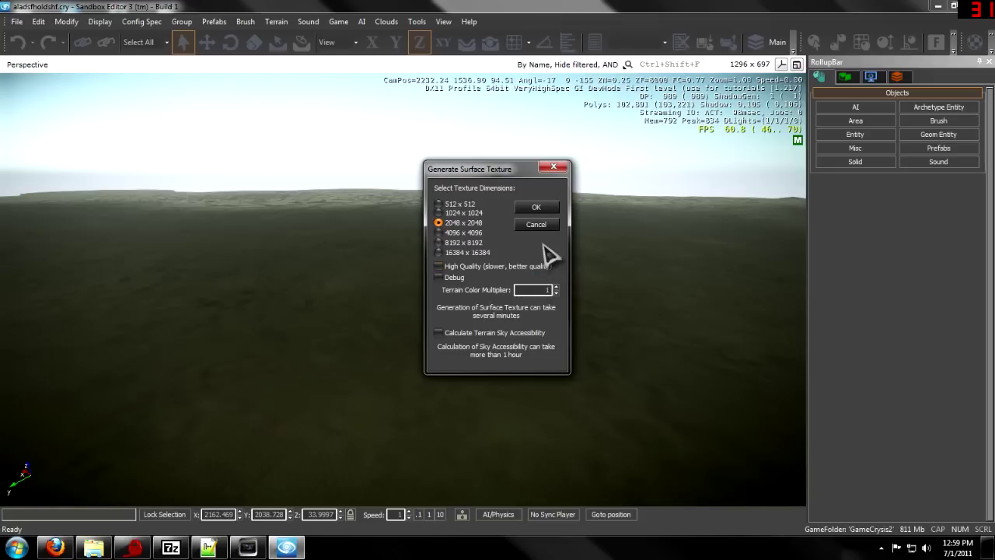
# - Generate a 2048 x 2048 surface texture and let the ocean level load
pyautogui.click(526, 209)
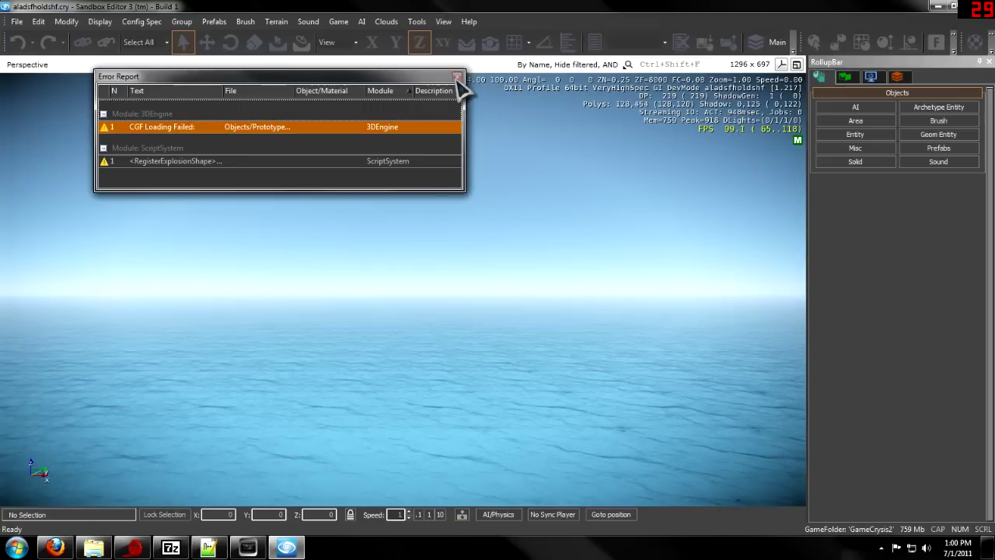
# - Dismiss the error report and tilt the camera down toward the ocean
pyautogui.click(457, 78)
pyautogui.moveTo(506, 203); pyautogui.dragTo(506, 210, button='right')
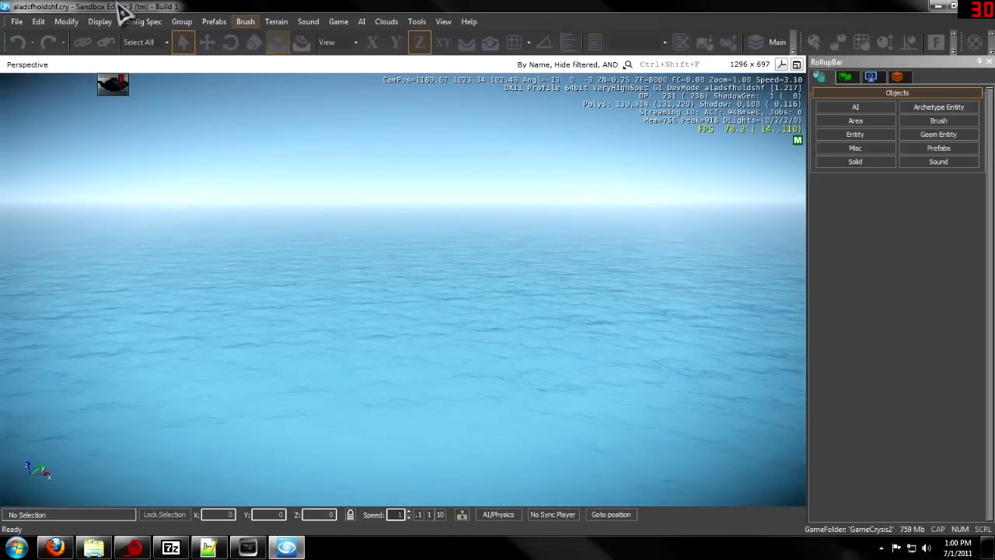
pyautogui.click(276, 22)
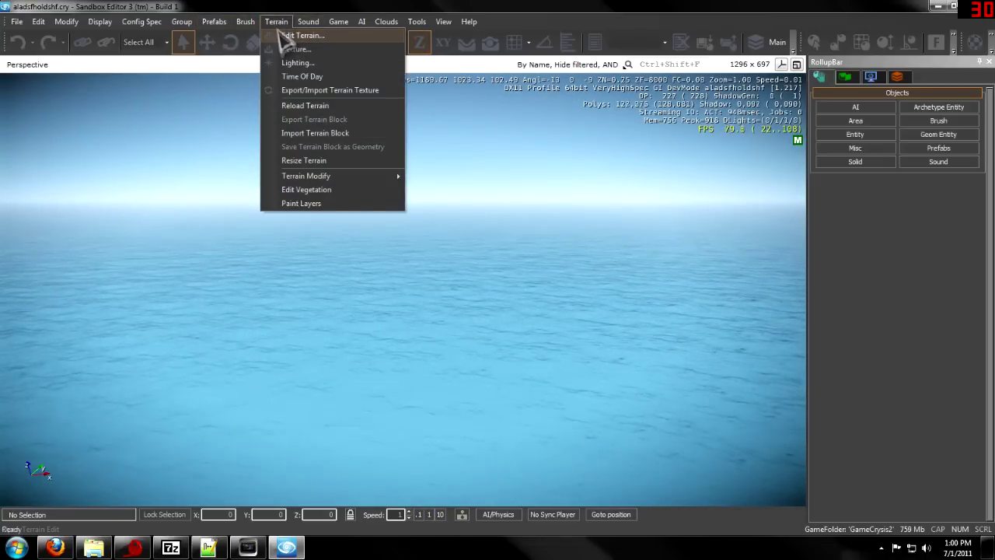
# - Open the terrain editor with a Rise/Lower brush of outside radius about 199.5
pyautogui.click(287, 35)
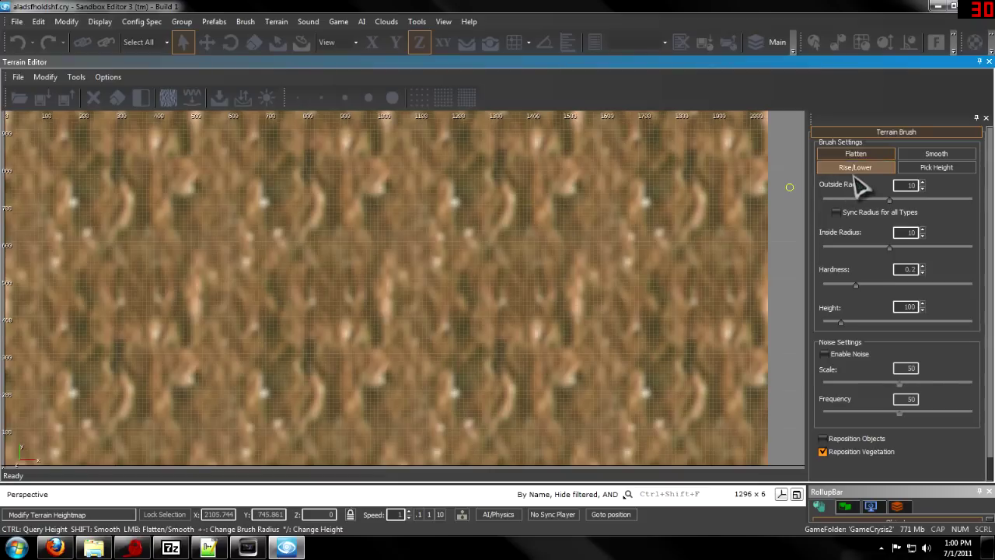
pyautogui.click(856, 167)
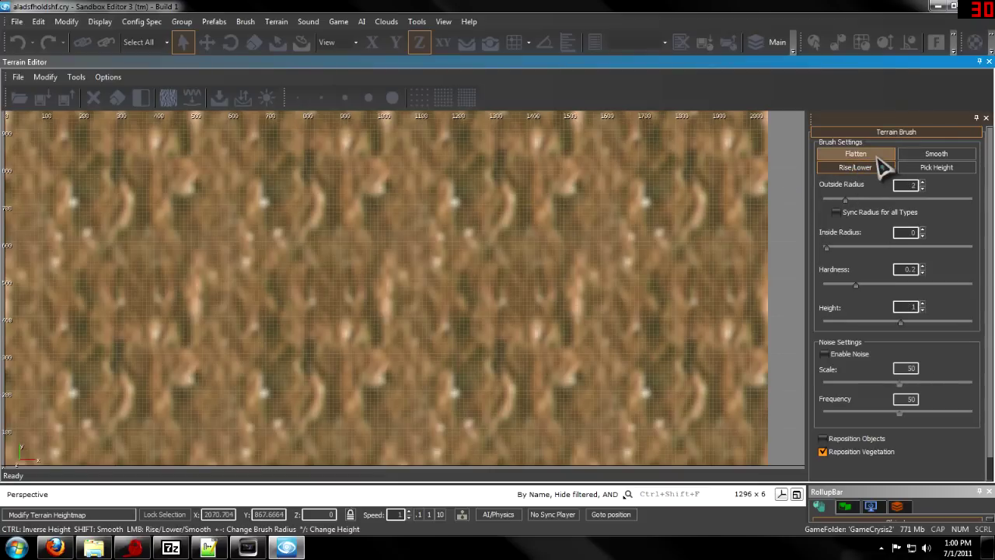
pyautogui.moveTo(849, 203); pyautogui.dragTo(932, 200)
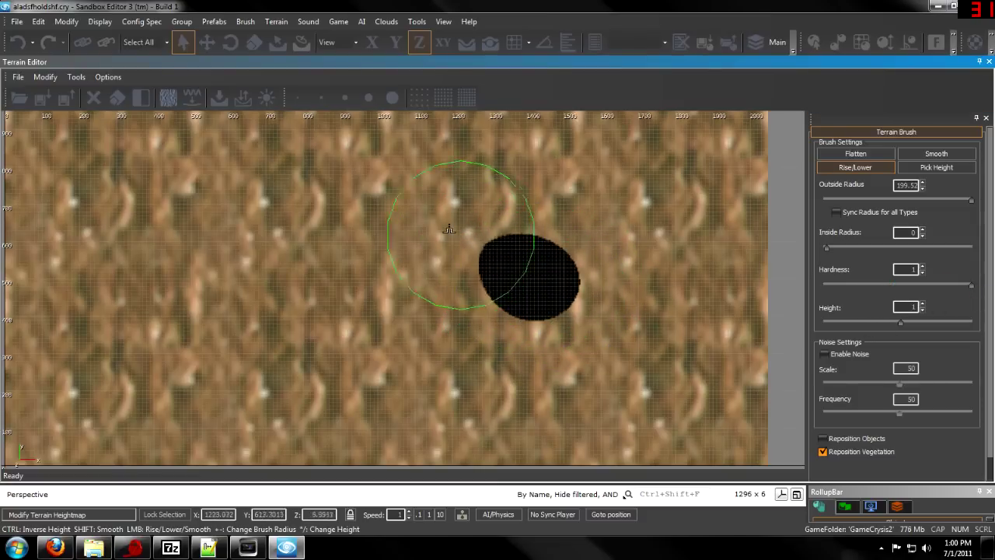
# - Paint several raised strokes on the heightmap, merging them into one central landmass
pyautogui.moveTo(449, 229); pyautogui.dragTo(249, 204)
pyautogui.scroll(-1, 263, 208)
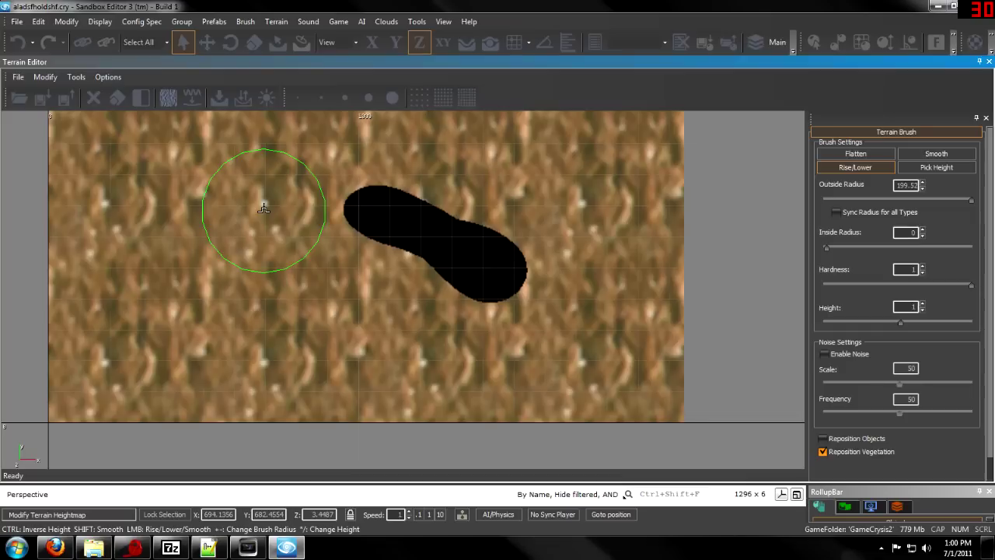
pyautogui.scroll(-1, 264, 209)
pyautogui.moveTo(256, 229); pyautogui.dragTo(395, 355, button='middle')
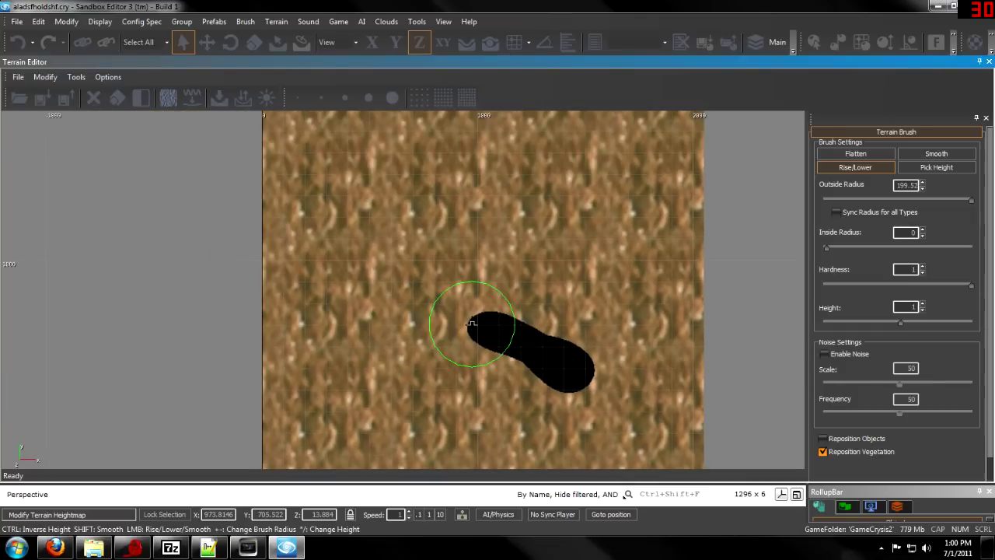
pyautogui.click(348, 324)
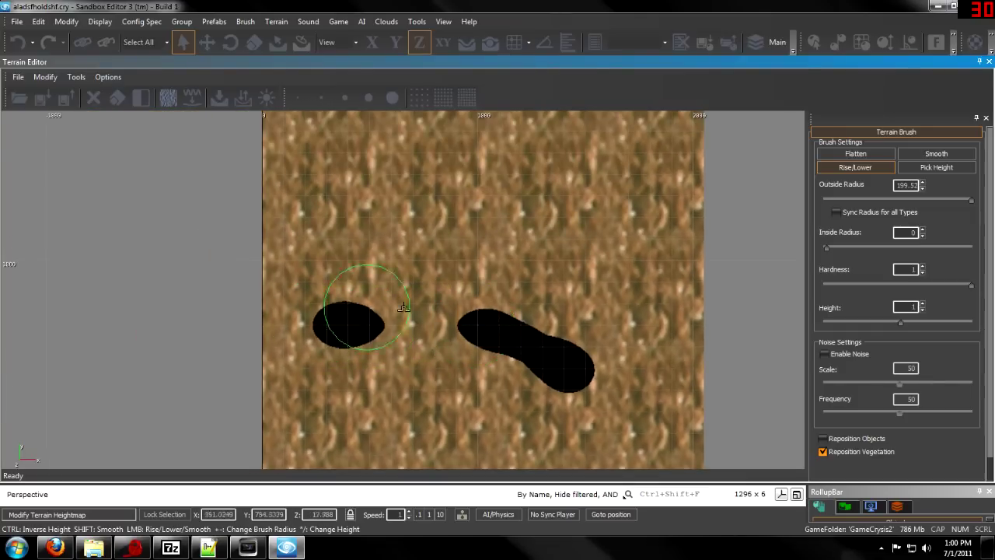
pyautogui.moveTo(403, 308); pyautogui.dragTo(420, 307)
pyautogui.click(488, 254)
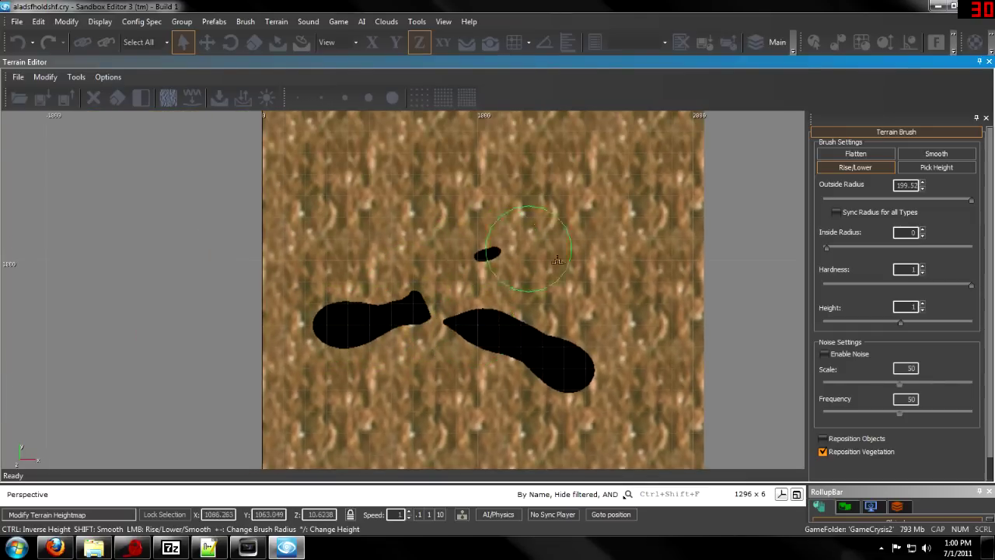
pyautogui.moveTo(513, 233)
pyautogui.mouseDown()
pyautogui.moveTo(567, 241)
pyautogui.moveTo(611, 278)
pyautogui.moveTo(526, 282)
pyautogui.moveTo(655, 333)
pyautogui.mouseUp()
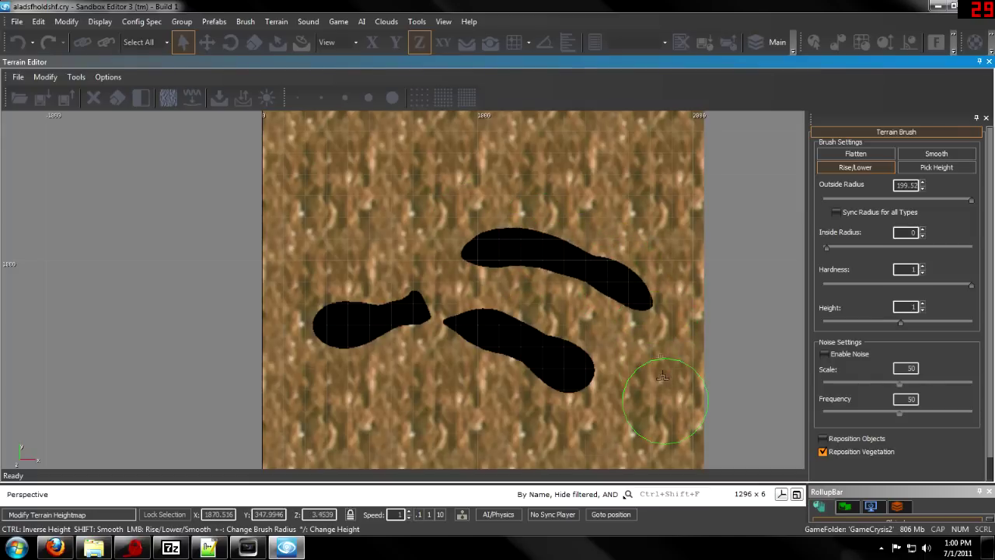
pyautogui.moveTo(662, 376); pyautogui.dragTo(657, 330)
pyautogui.moveTo(435, 317)
pyautogui.mouseDown()
pyautogui.moveTo(534, 343)
pyautogui.moveTo(515, 369)
pyautogui.moveTo(366, 326)
pyautogui.moveTo(405, 365)
pyautogui.moveTo(388, 389)
pyautogui.moveTo(403, 403)
pyautogui.moveTo(388, 413)
pyautogui.moveTo(497, 393)
pyautogui.mouseUp()
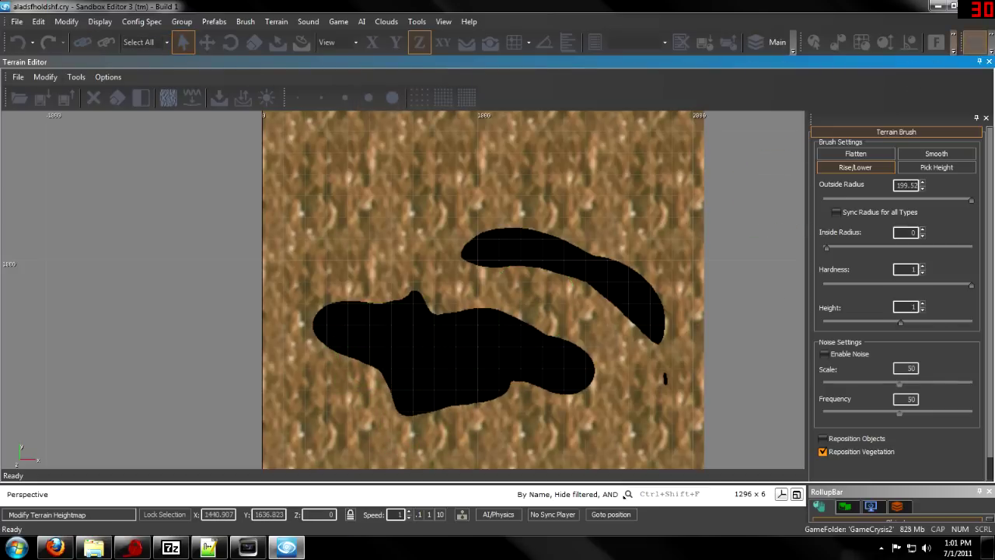
# - Close the terrain editor and fly toward the white raised landmass
pyautogui.click(989, 63)
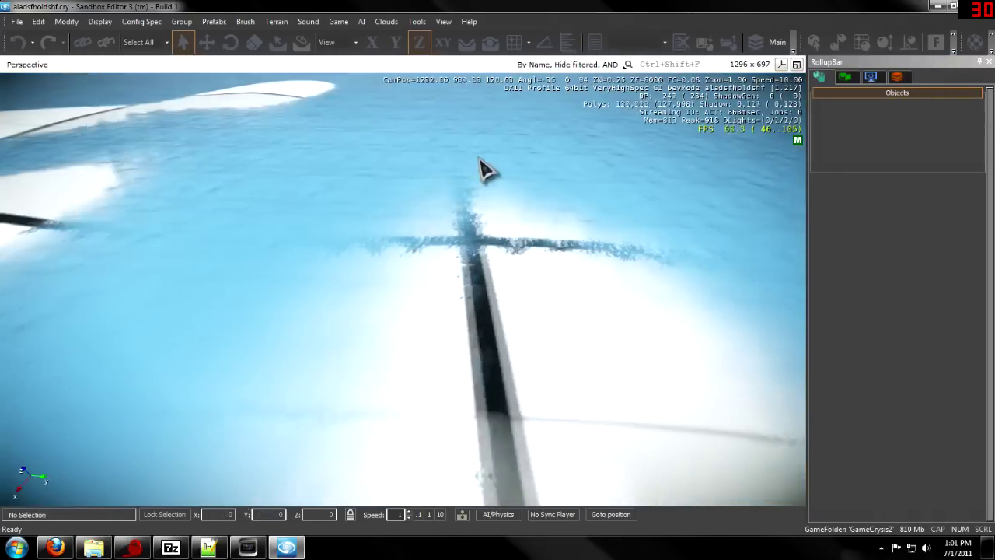
pyautogui.moveTo(482, 167); pyautogui.dragTo(782, 304, button='right')
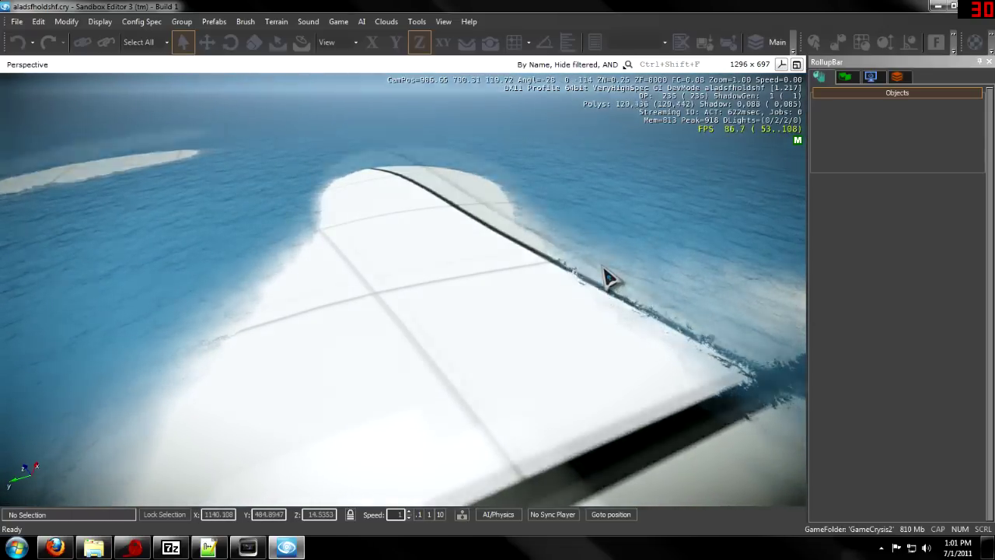
pyautogui.press('w')
pyautogui.press('w')
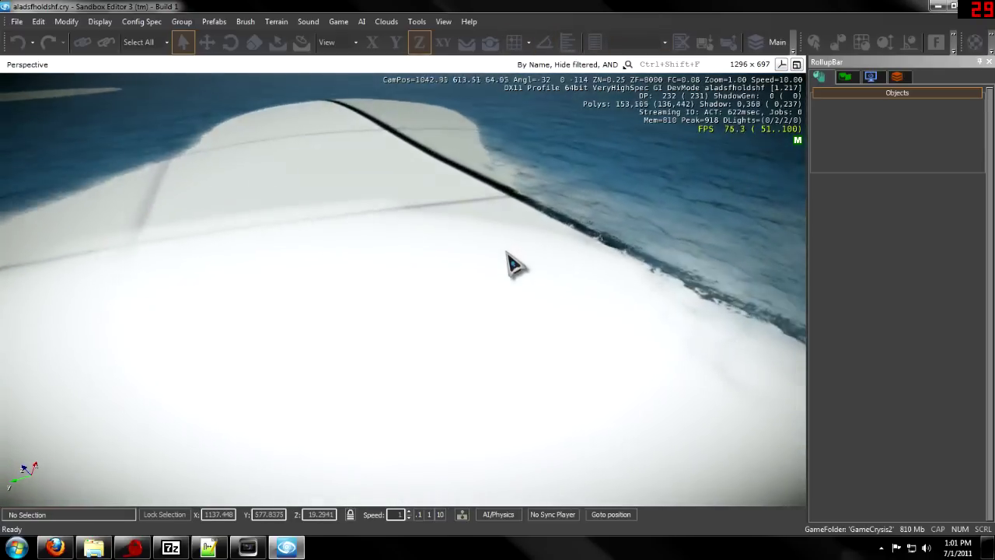
pyautogui.moveTo(513, 264); pyautogui.dragTo(514, 264, button='right')
pyautogui.press('s')
pyautogui.press('s')
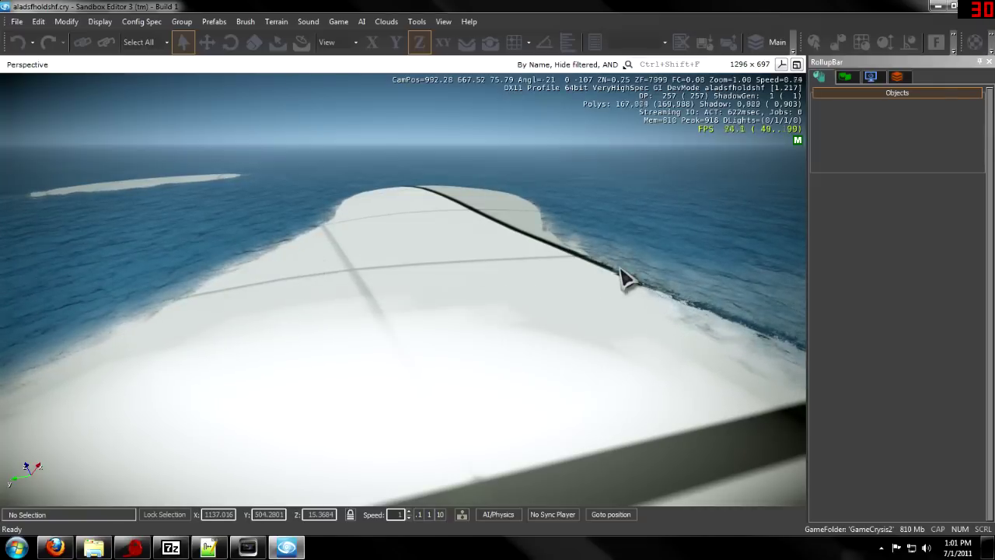
# - Look between open sea and the island, then rise for an overview
pyautogui.moveTo(622, 278); pyautogui.dragTo(622, 278, button='right')
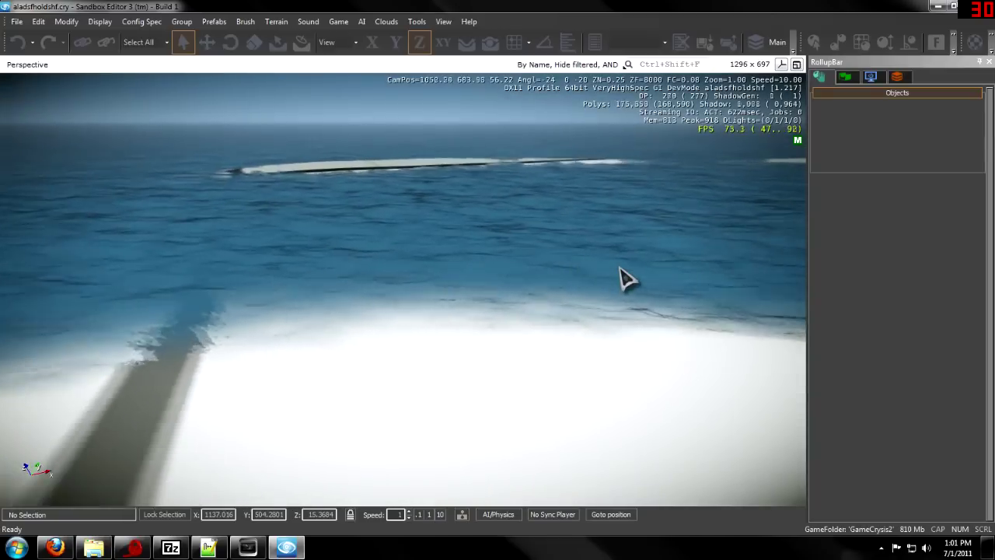
pyautogui.moveTo(626, 279); pyautogui.dragTo(627, 279, button='right')
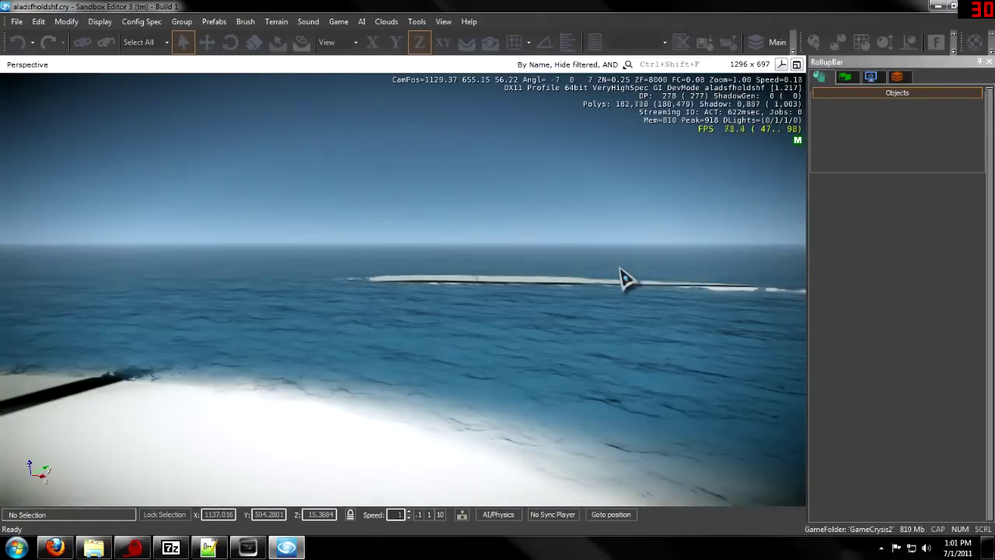
pyautogui.press('s')
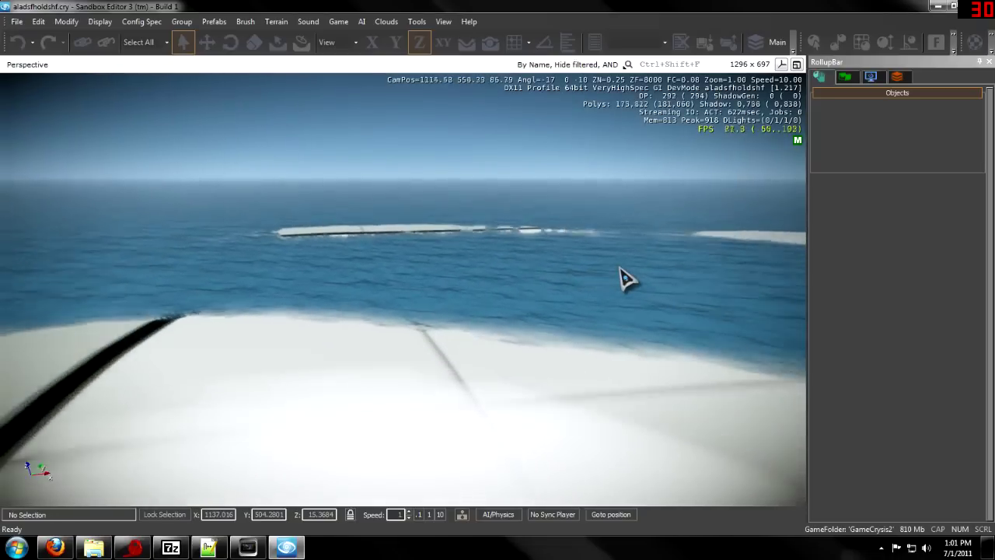
pyautogui.press('s')
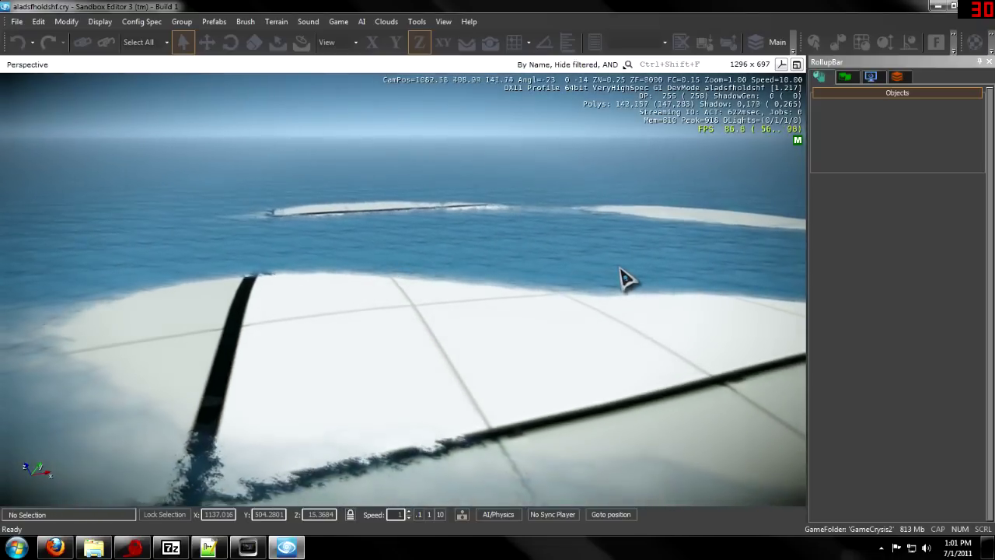